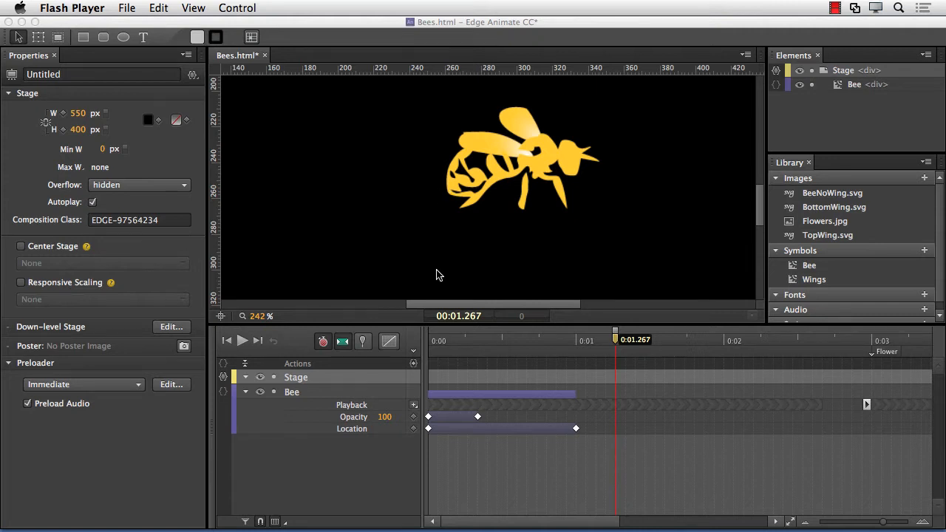
# Open the Bee symbol for editing from the Stage and zoom out to 176% to view the whole bee.
pyautogui.click(294, 396)
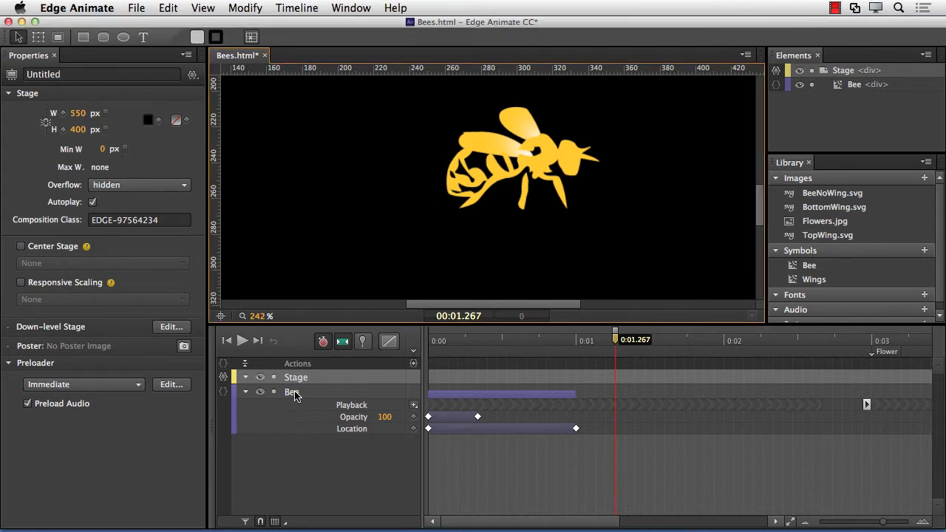
pyautogui.doubleClick(518, 162)
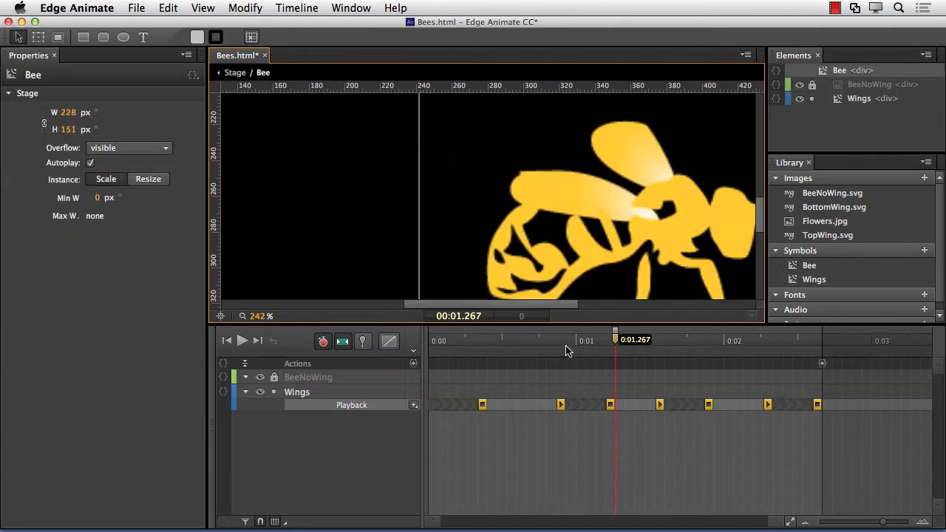
pyautogui.moveTo(260, 315); pyautogui.dragTo(215, 316)
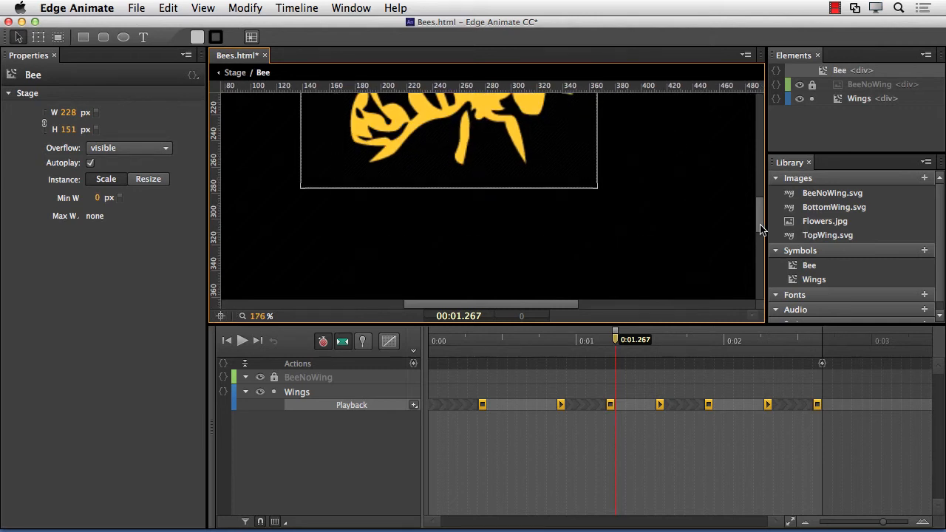
pyautogui.moveTo(761, 229); pyautogui.dragTo(763, 205)
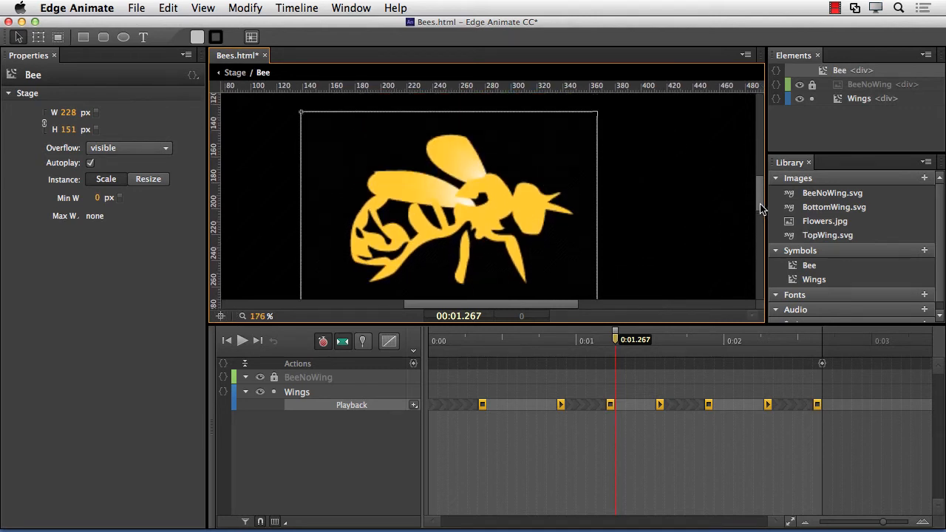
pyautogui.click(353, 445)
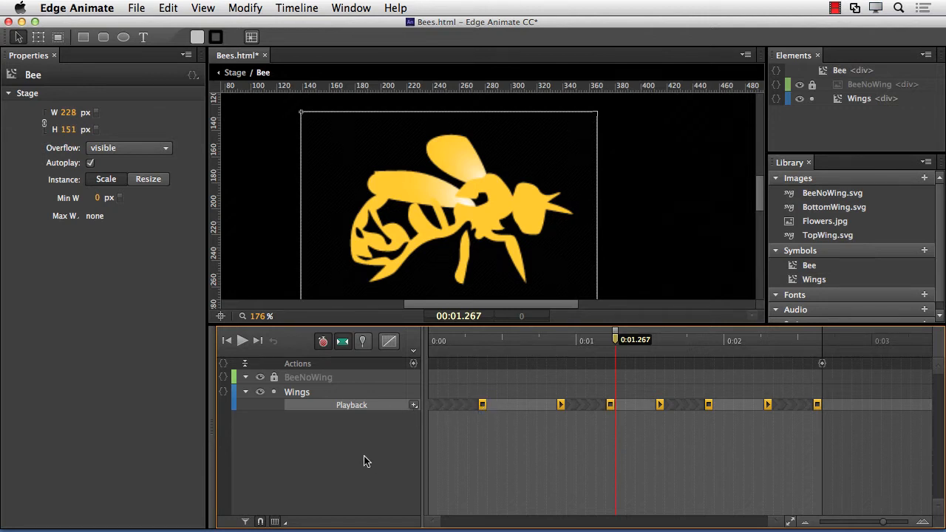
# Scrub the Bee timeline to 0:00.600 and review the playback commands available for the Wings element.
pyautogui.moveTo(614, 338); pyautogui.dragTo(514, 379)
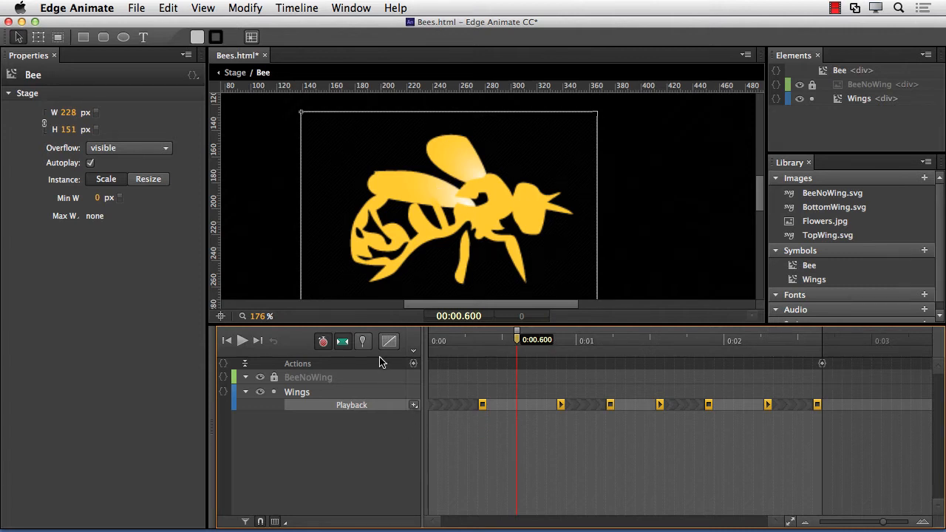
pyautogui.click(414, 405)
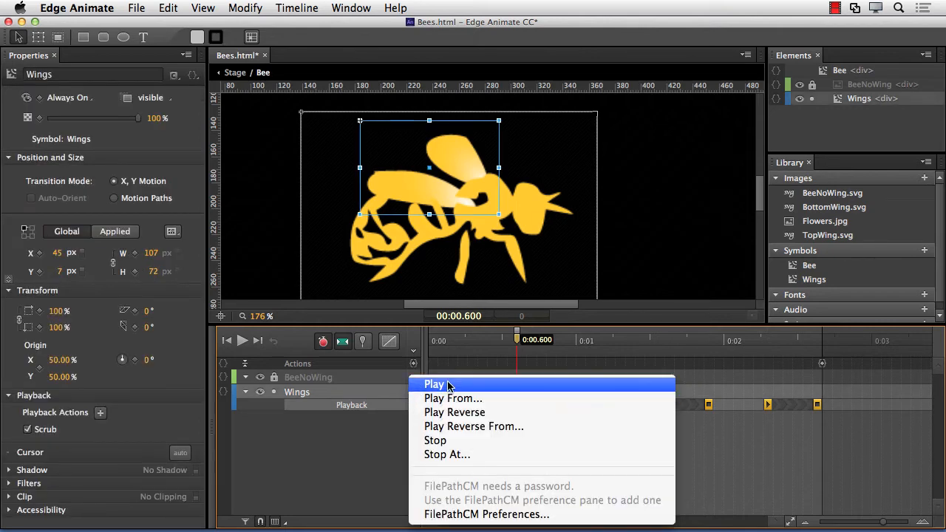
pyautogui.click(723, 453)
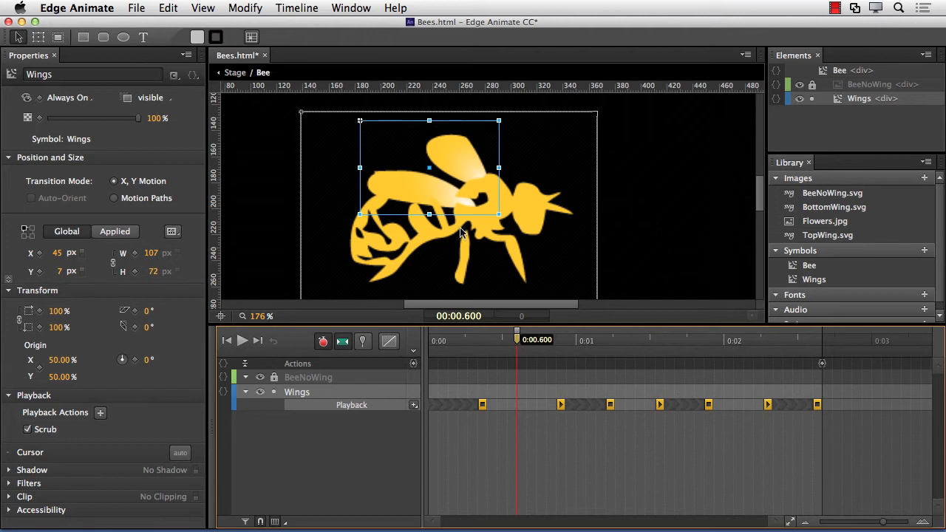
# Open the nested Wings symbol and scrub its timeline back to 0:00 to examine the rotation and blur animation.
pyautogui.doubleClick(421, 191)
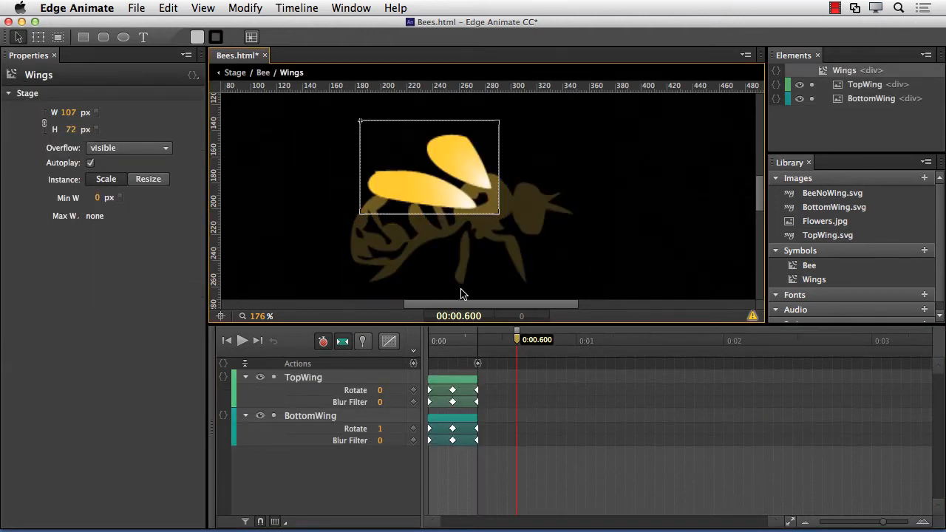
pyautogui.moveTo(516, 339); pyautogui.dragTo(434, 345)
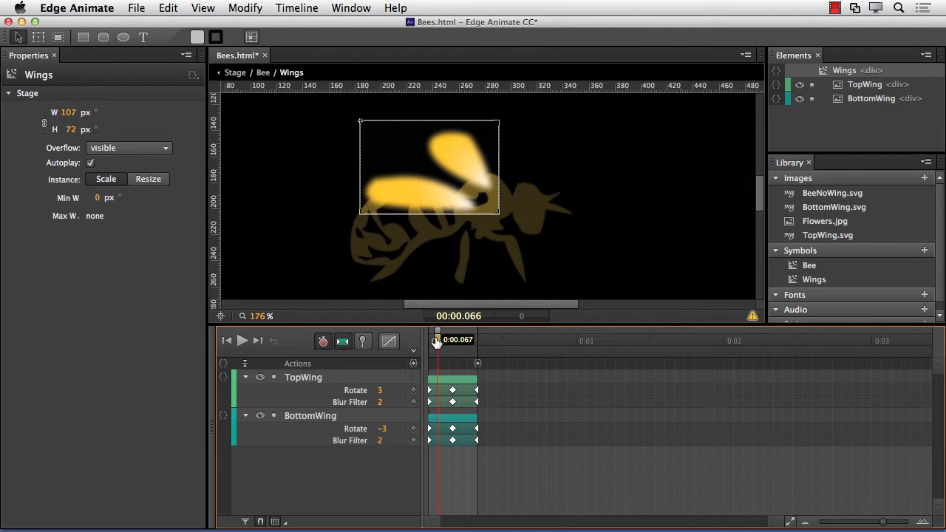
pyautogui.moveTo(436, 341)
pyautogui.mouseDown()
pyautogui.moveTo(477, 341)
pyautogui.moveTo(423, 345)
pyautogui.moveTo(477, 349)
pyautogui.moveTo(418, 346)
pyautogui.moveTo(486, 351)
pyautogui.moveTo(403, 352)
pyautogui.moveTo(438, 340)
pyautogui.mouseUp()
pyautogui.moveTo(436, 344)
pyautogui.mouseDown()
pyautogui.moveTo(426, 342)
pyautogui.moveTo(468, 336)
pyautogui.moveTo(407, 342)
pyautogui.moveTo(486, 344)
pyautogui.moveTo(426, 339)
pyautogui.mouseUp()
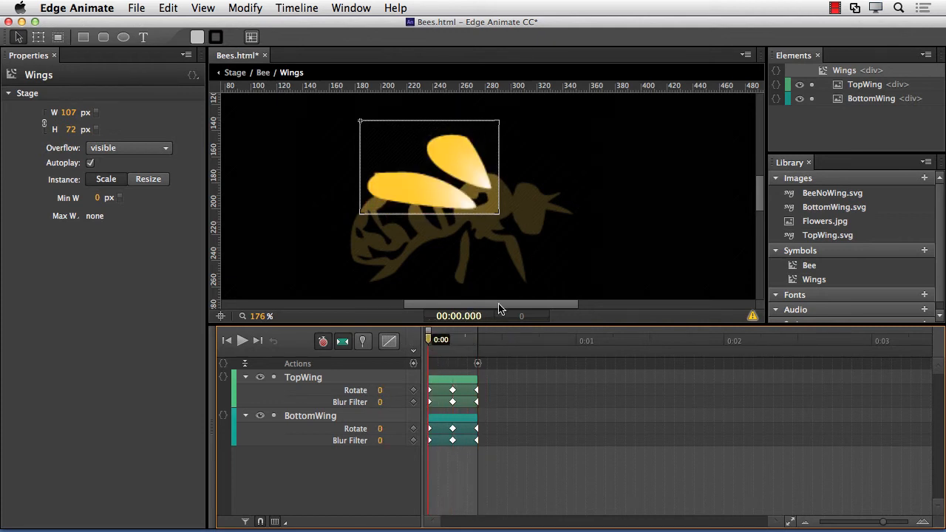
# Return to the Bee symbol and review the commands available for the Wings instance without applying any.
pyautogui.click(263, 73)
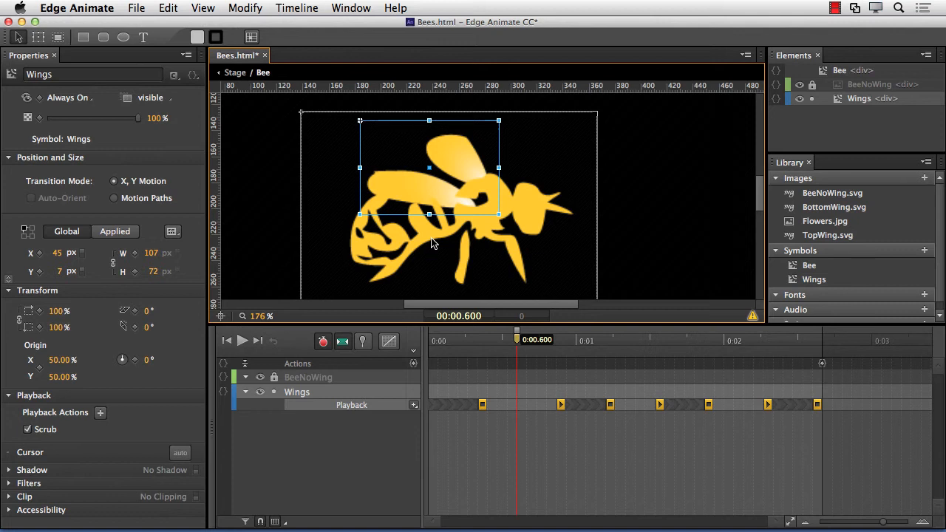
pyautogui.hscroll(1, 469, 178)
pyautogui.hscroll(-2, 454, 155)
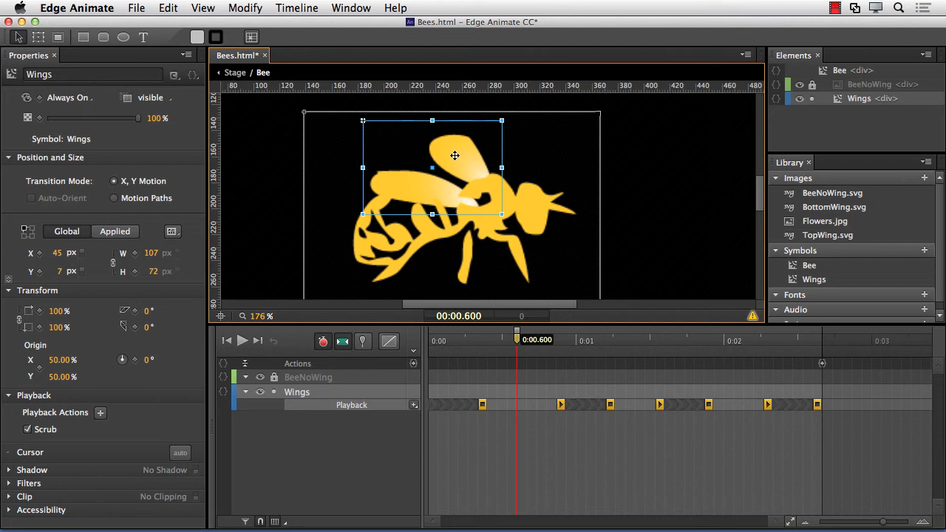
pyautogui.scroll(-2, 454, 155)
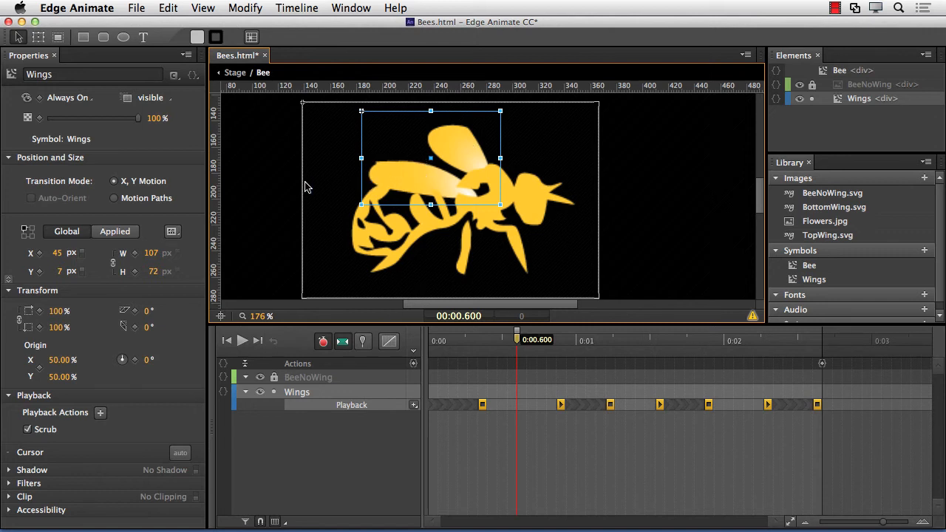
pyautogui.click(254, 175)
pyautogui.click(432, 174)
pyautogui.hscroll(2, 433, 174)
pyautogui.rightClick(432, 173)
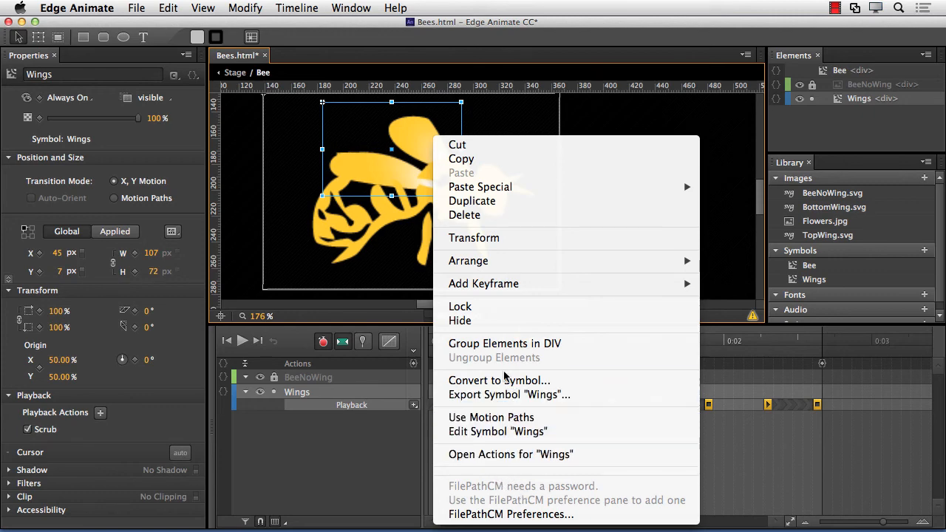
pyautogui.click(724, 260)
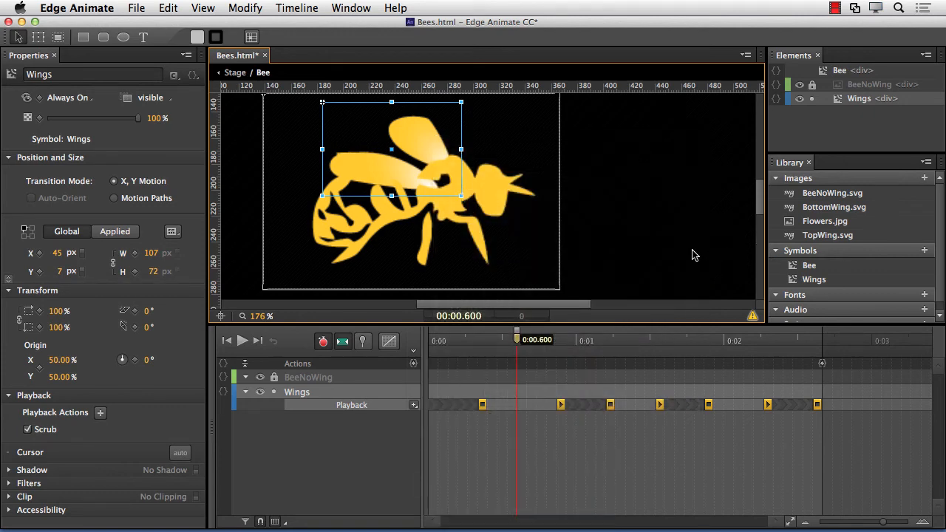
# Move the Bee symbol's playhead to 0:00 and return to the Stage.
pyautogui.moveTo(517, 339); pyautogui.dragTo(428, 340)
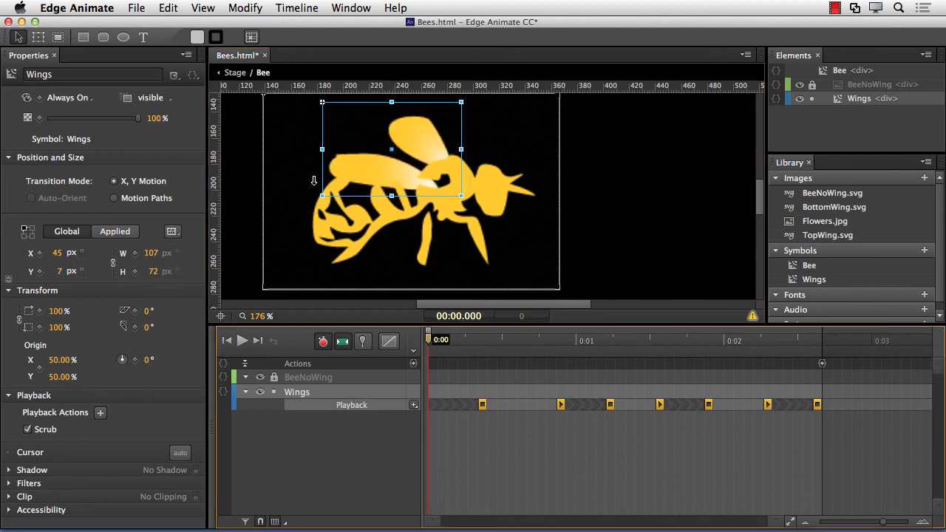
pyautogui.click(236, 73)
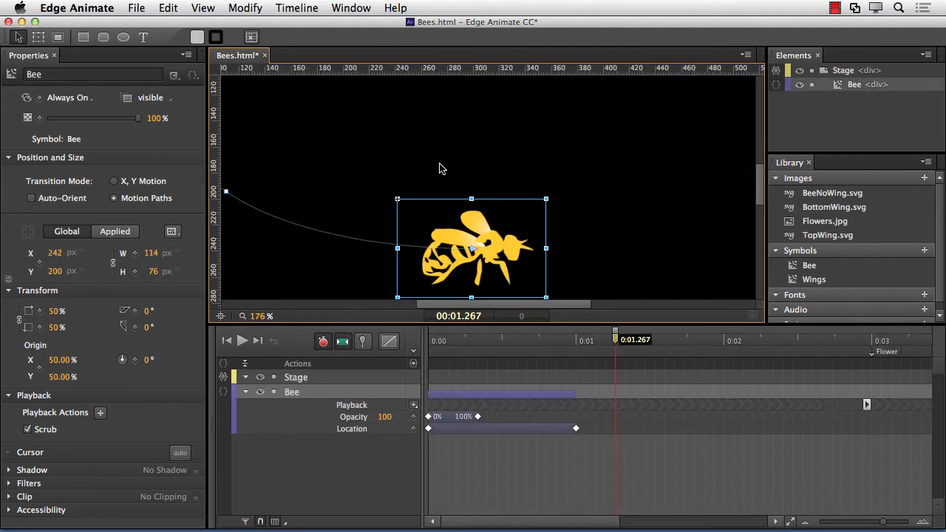
pyautogui.scroll(-3, 456, 171)
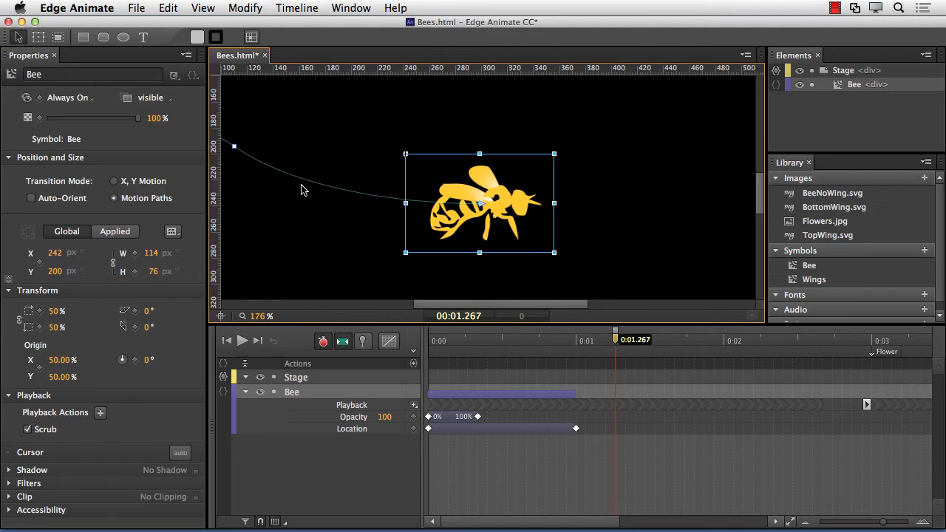
# Preview the bee animation in the browser and quit Chrome to return to Edge Animate.
pyautogui.press('super+Return')
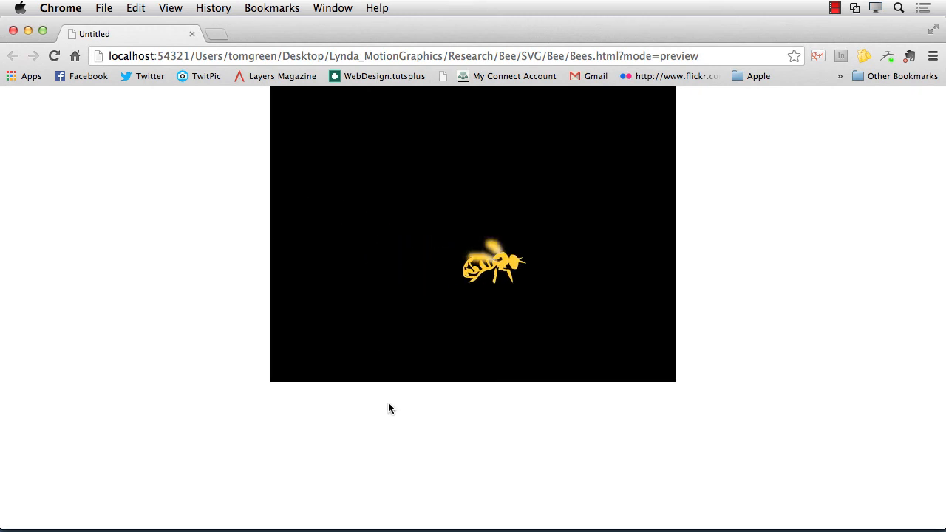
pyautogui.click(66, 8)
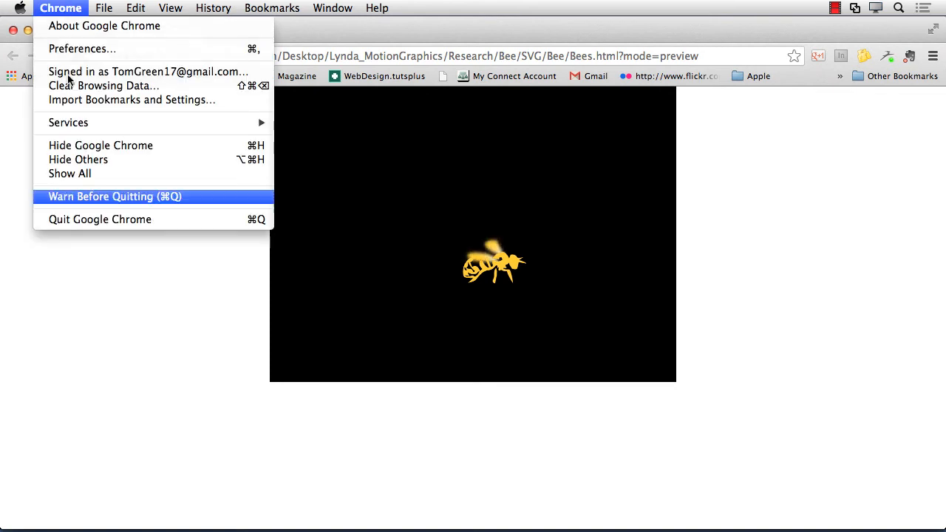
pyautogui.click(87, 219)
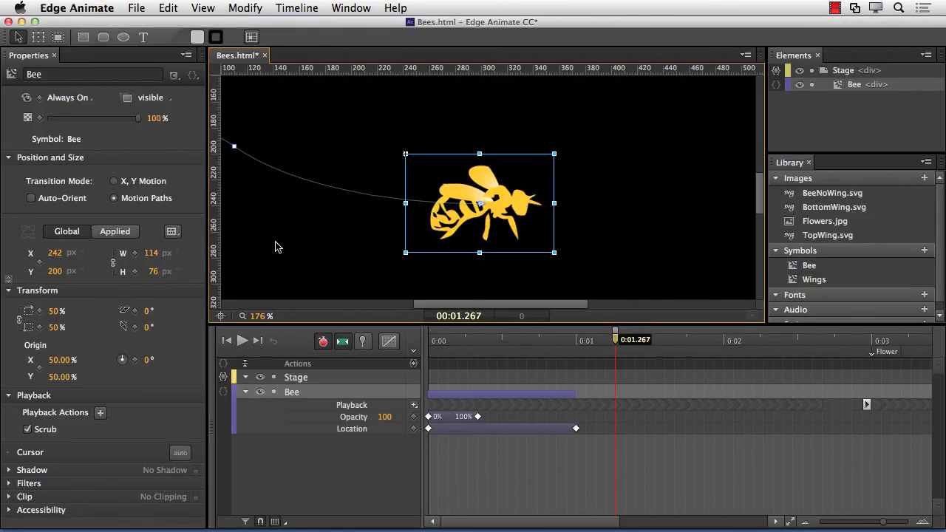
# Review the playback commands for the Bee element and scrub the Stage timeline to 0:02.533.
pyautogui.click(413, 408)
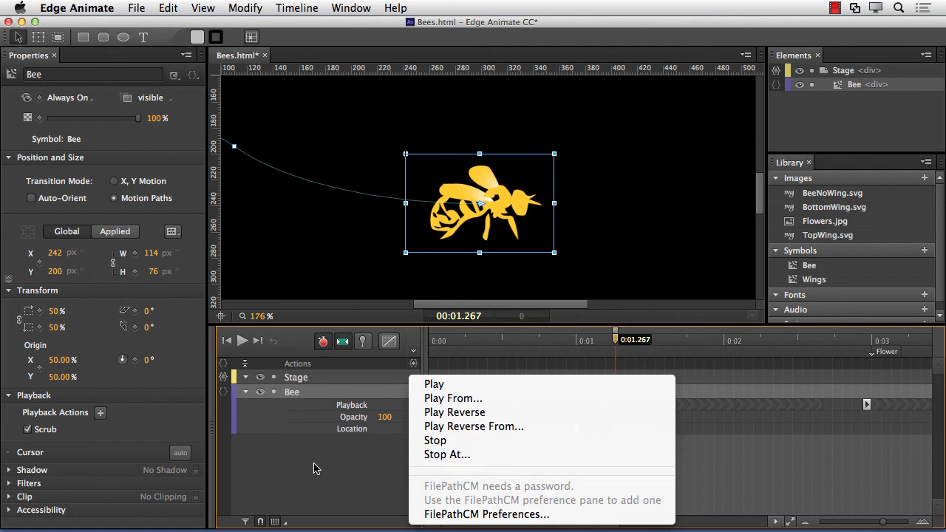
pyautogui.click(288, 461)
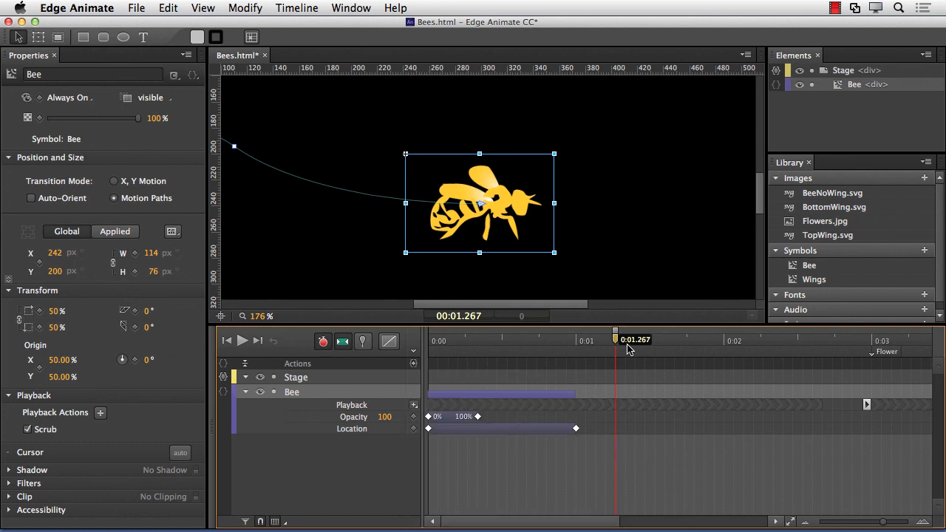
pyautogui.moveTo(616, 344); pyautogui.dragTo(800, 361)
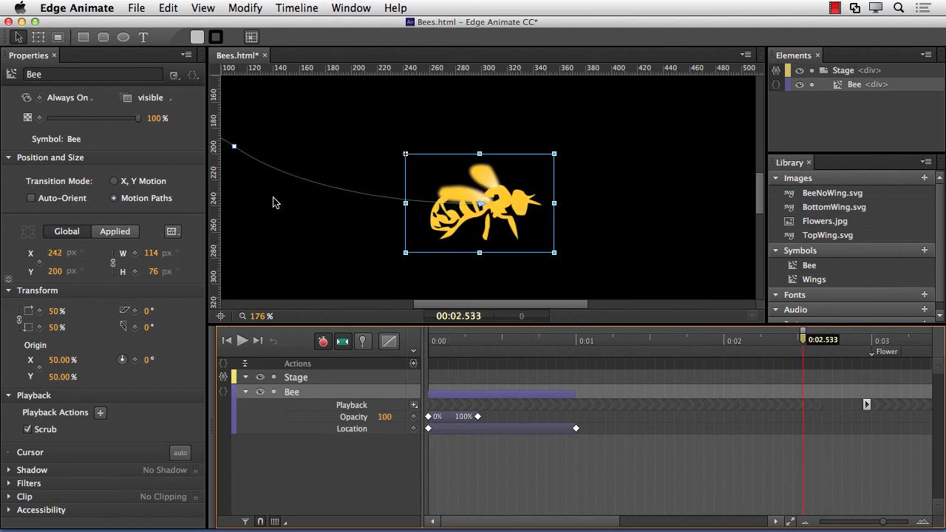
# Open the Bee symbol from the Stage and select the Wings instance inside it.
pyautogui.doubleClick(447, 191)
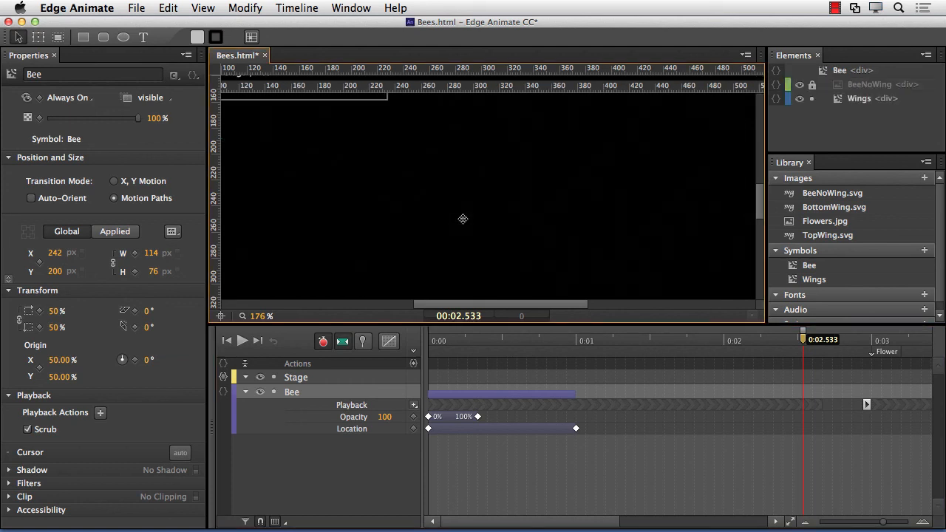
pyautogui.click(532, 227)
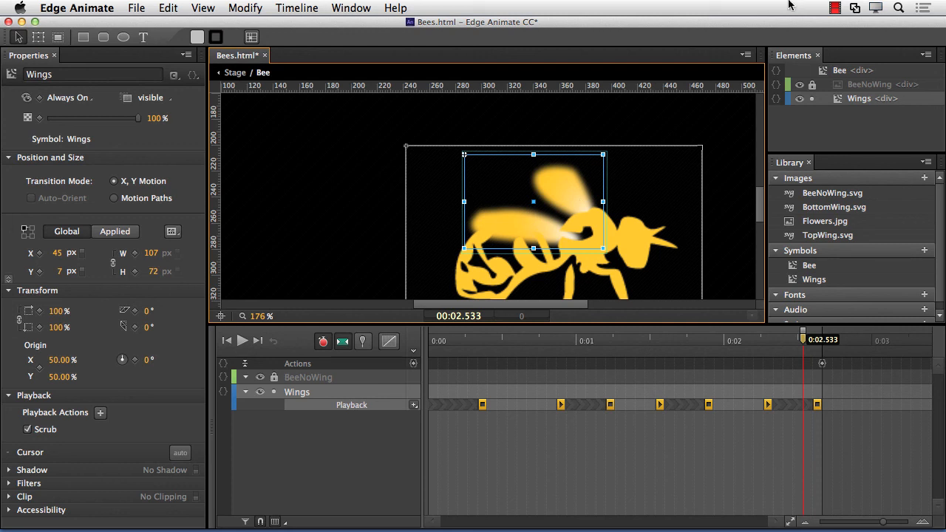
pyautogui.click(835, 9)
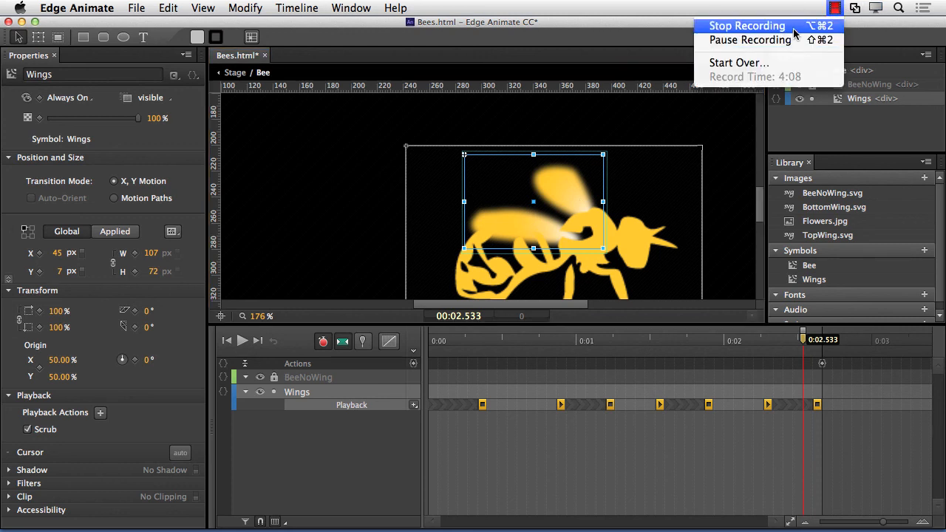